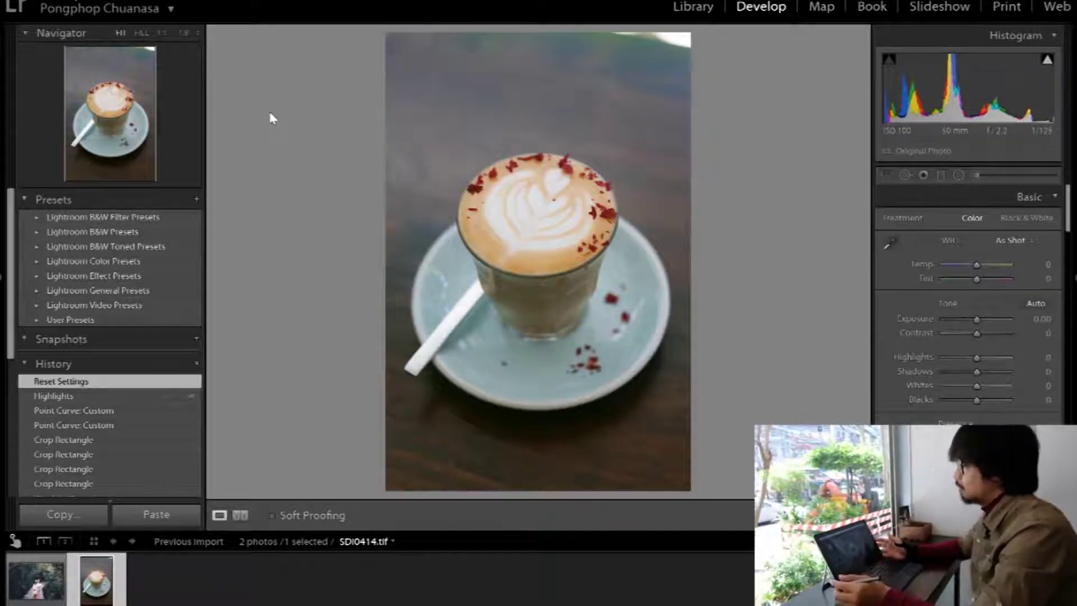
- Toggle the latte photo between 1:1 and Fit twice to inspect detail, then enter Crop Overlay
{"action": "left_click", "coordinate": [269, 118]}
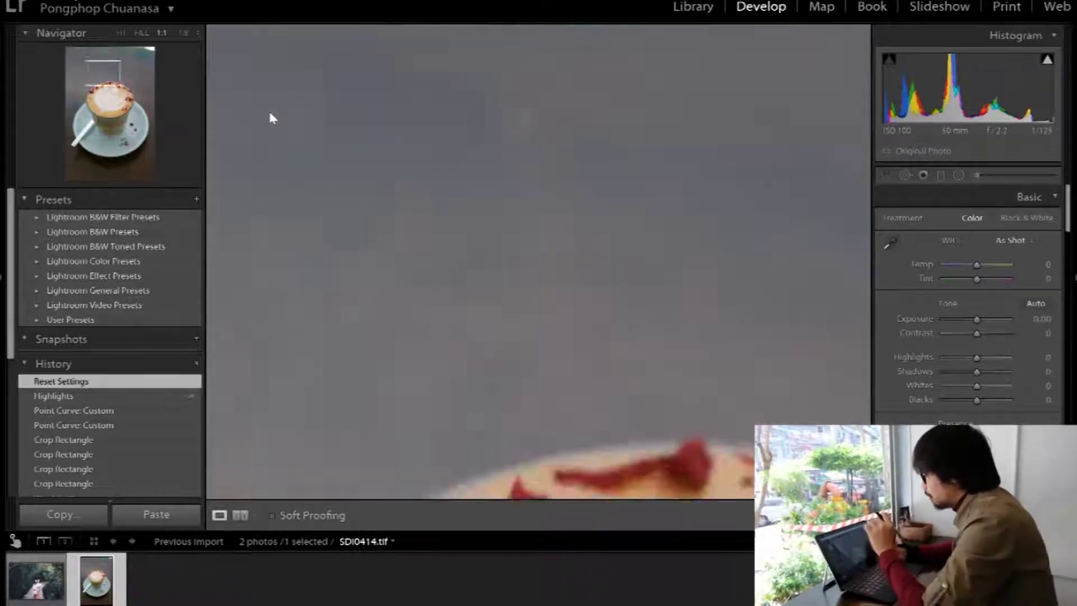
{"action": "left_click", "coordinate": [269, 118]}
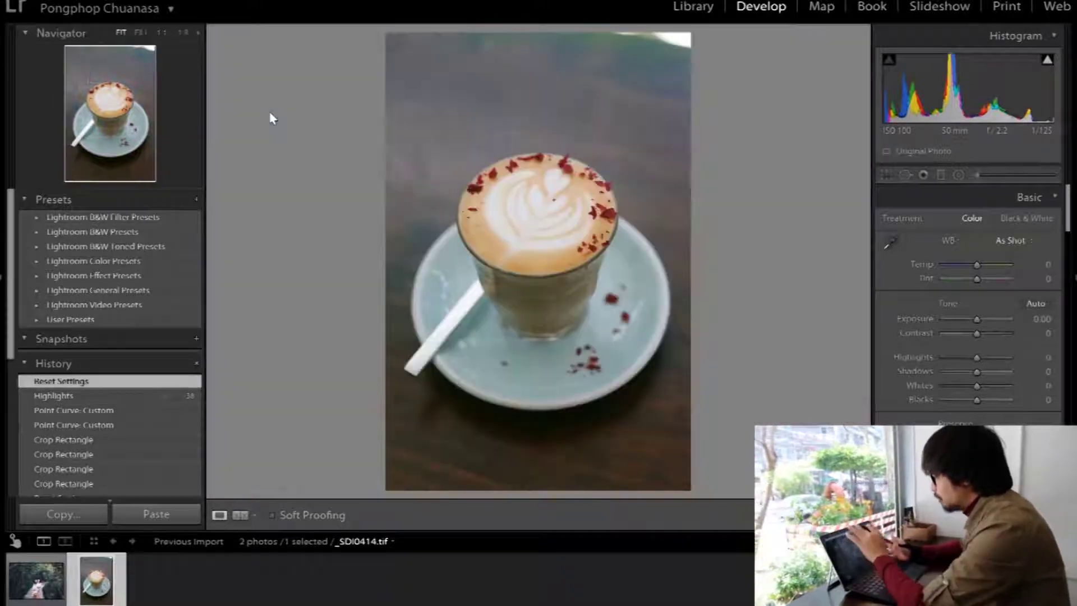
{"action": "left_click", "coordinate": [269, 114]}
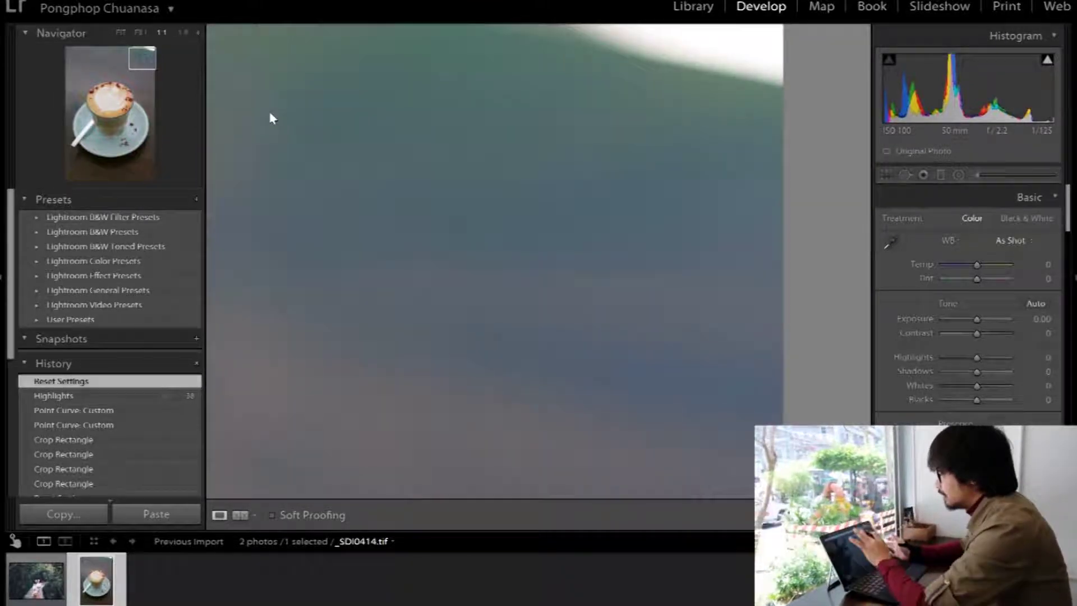
{"action": "left_click", "coordinate": [270, 114]}
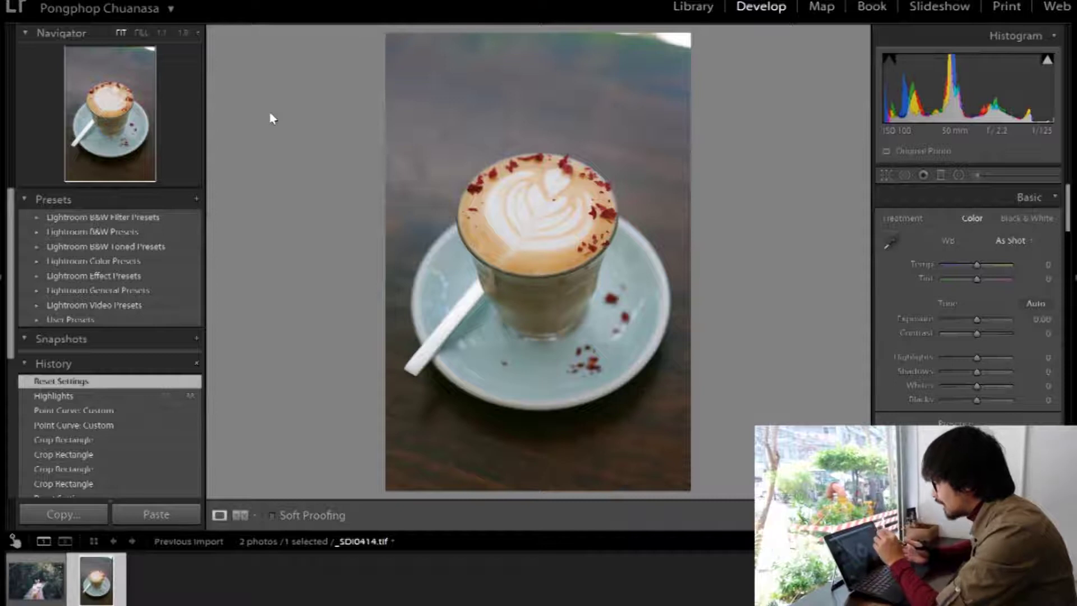
{"action": "left_click", "coordinate": [885, 175]}
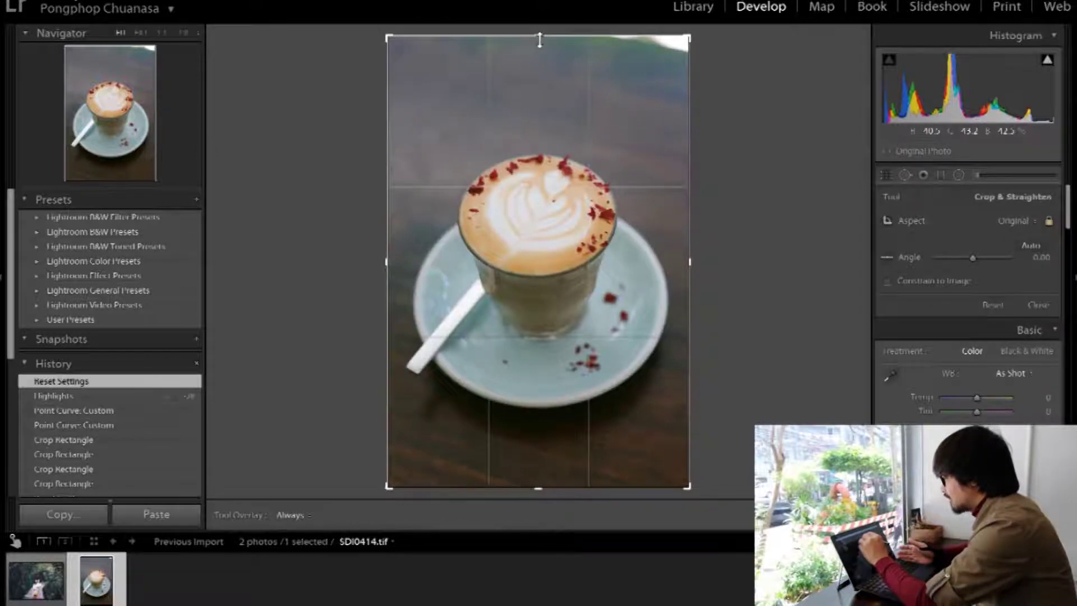
- Trim the top and bottom of the latte photo with aspect locked and apply the crop
{"action": "left_click_drag", "start_coordinate": [540, 40], "coordinate": [543, 52]}
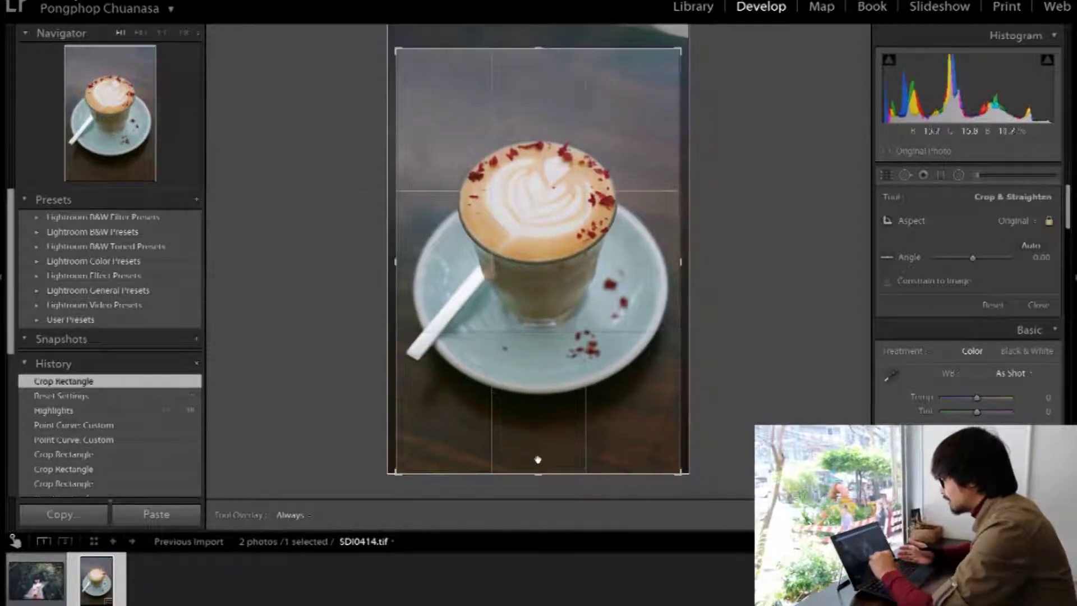
{"action": "left_click_drag", "start_coordinate": [538, 475], "coordinate": [538, 457]}
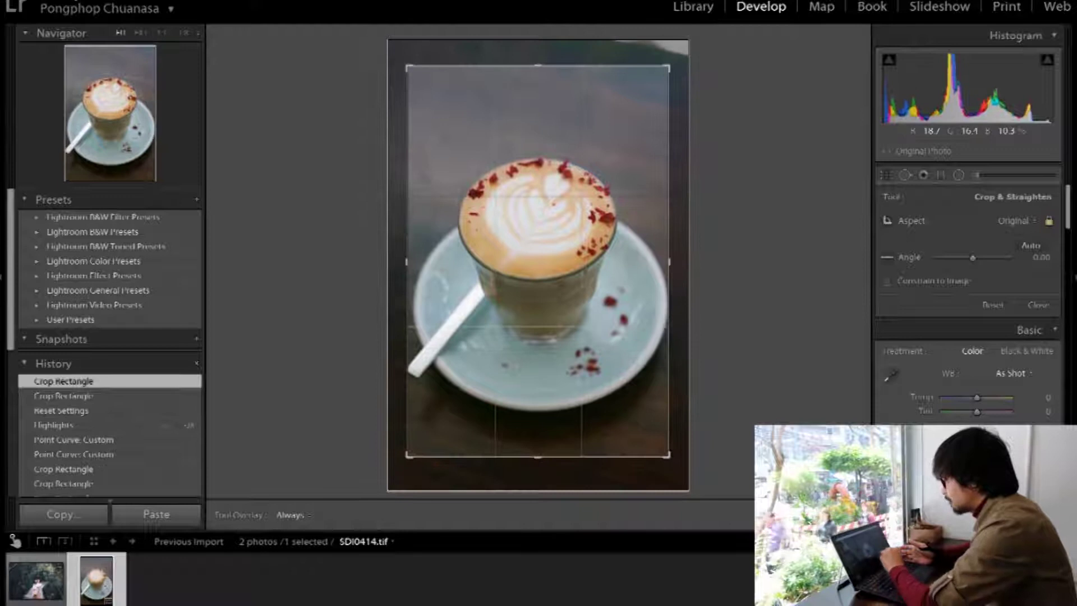
{"action": "key", "text": "Return"}
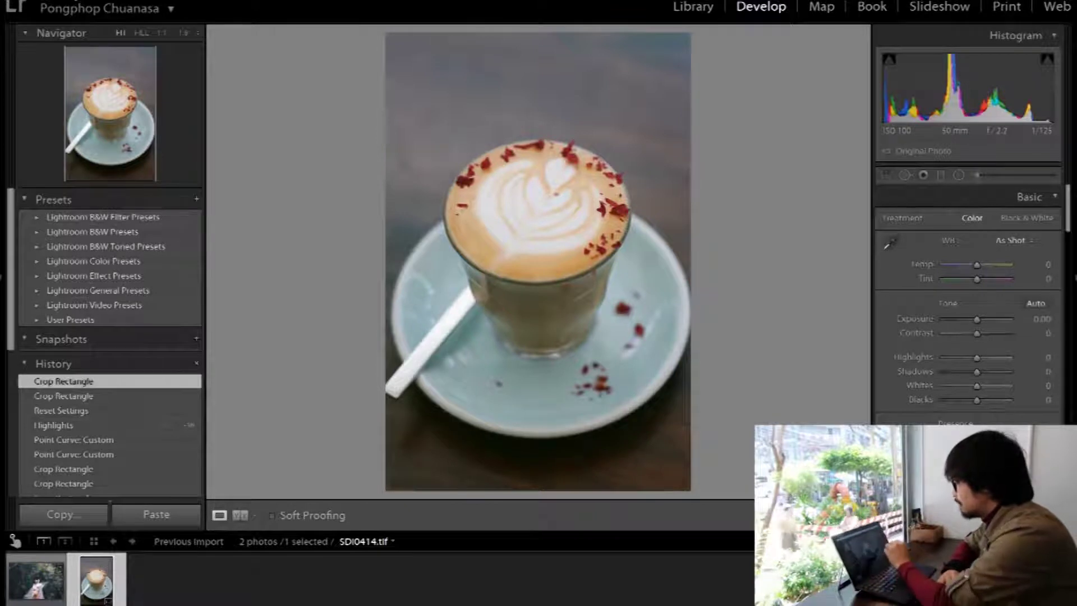
- Set Highlights to -43 and briefly hide the panels with F8 to preview the photo
{"action": "type", "text": "-43"}
{"action": "key", "text": "Return"}
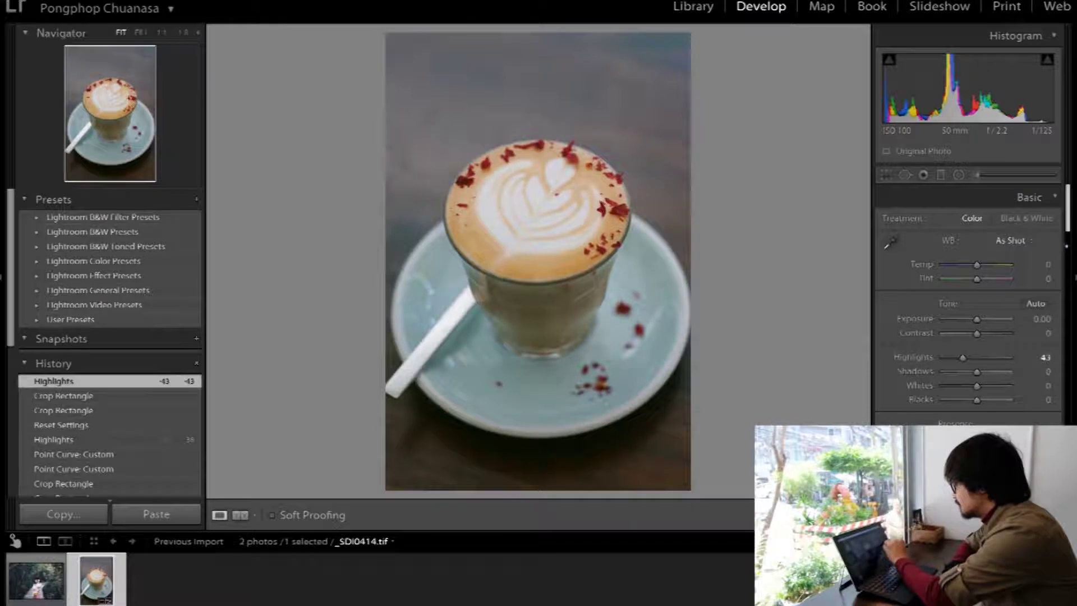
{"action": "key", "text": "F8"}
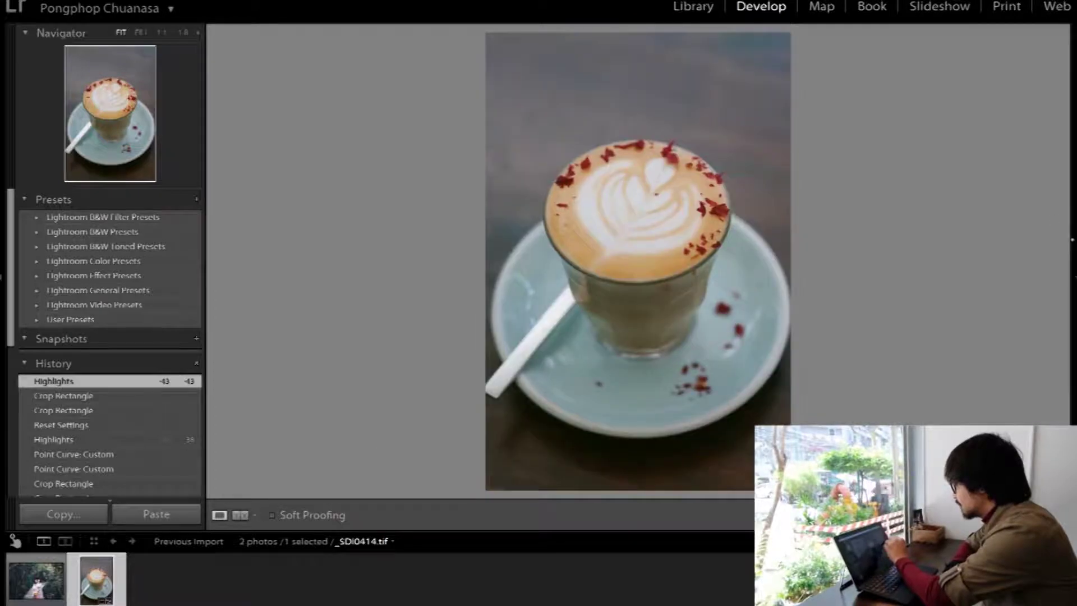
{"action": "key", "text": "F8"}
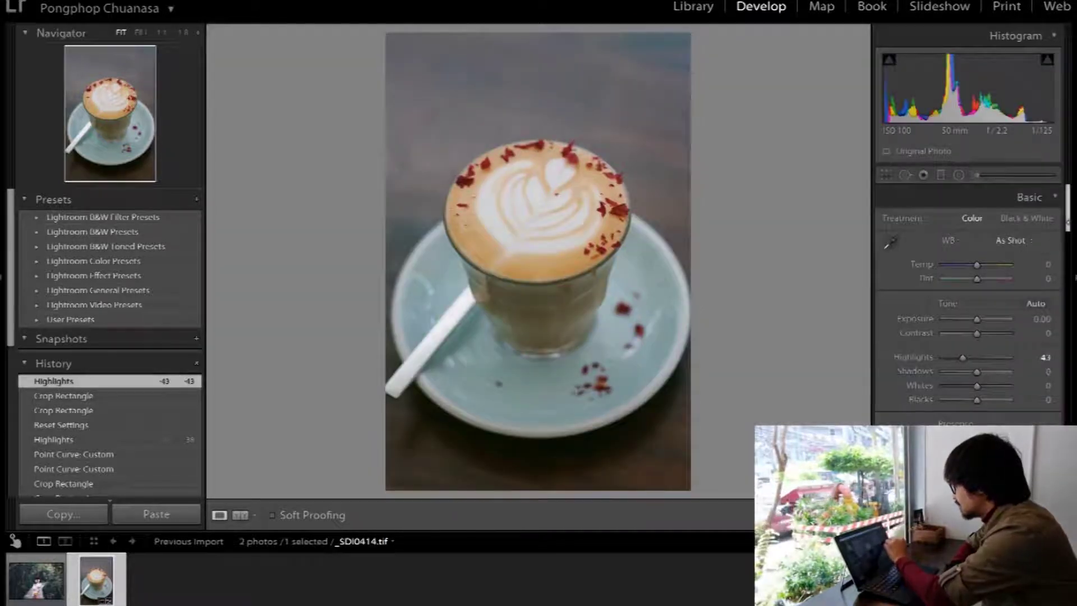
- Raise the tone curve midpoint, lift Whites, and lower the shadow point for more contrast
{"action": "scroll", "coordinate": [997, 271], "scroll_direction": "down", "scroll_amount": 3}
{"action": "scroll", "coordinate": [997, 272], "scroll_direction": "down", "scroll_amount": 3}
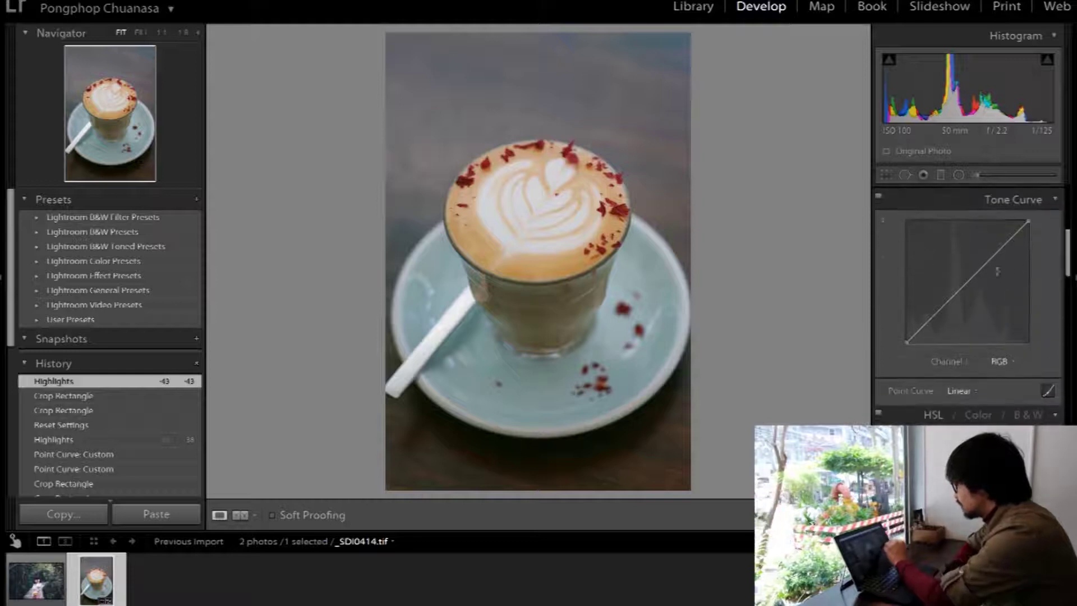
{"action": "left_click_drag", "start_coordinate": [971, 279], "coordinate": [966, 269]}
{"action": "left_click_drag", "start_coordinate": [1027, 89], "coordinate": [1043, 89]}
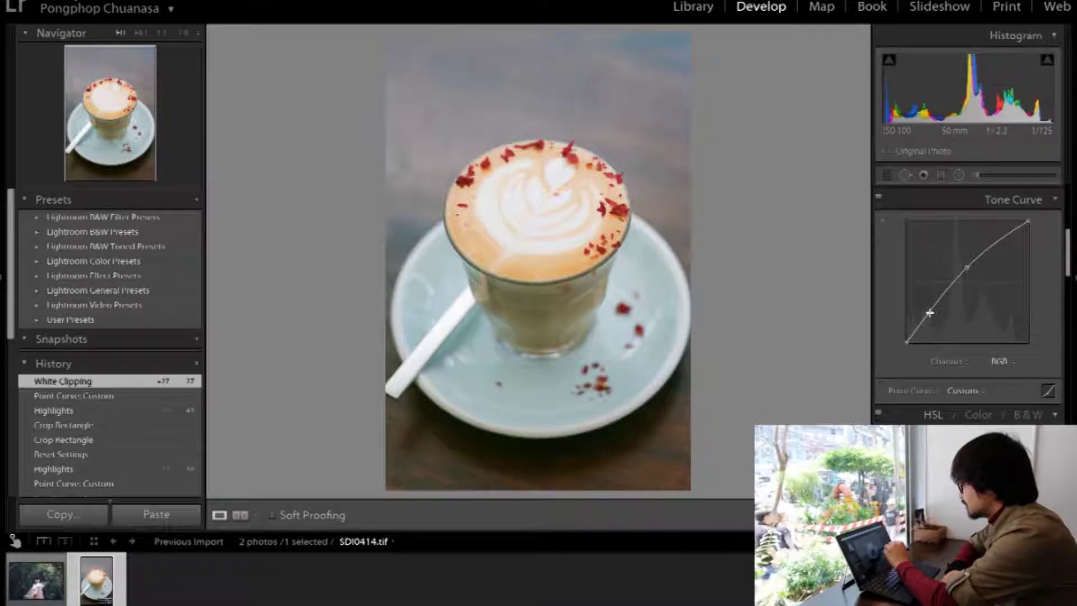
{"action": "left_click_drag", "start_coordinate": [931, 311], "coordinate": [934, 313]}
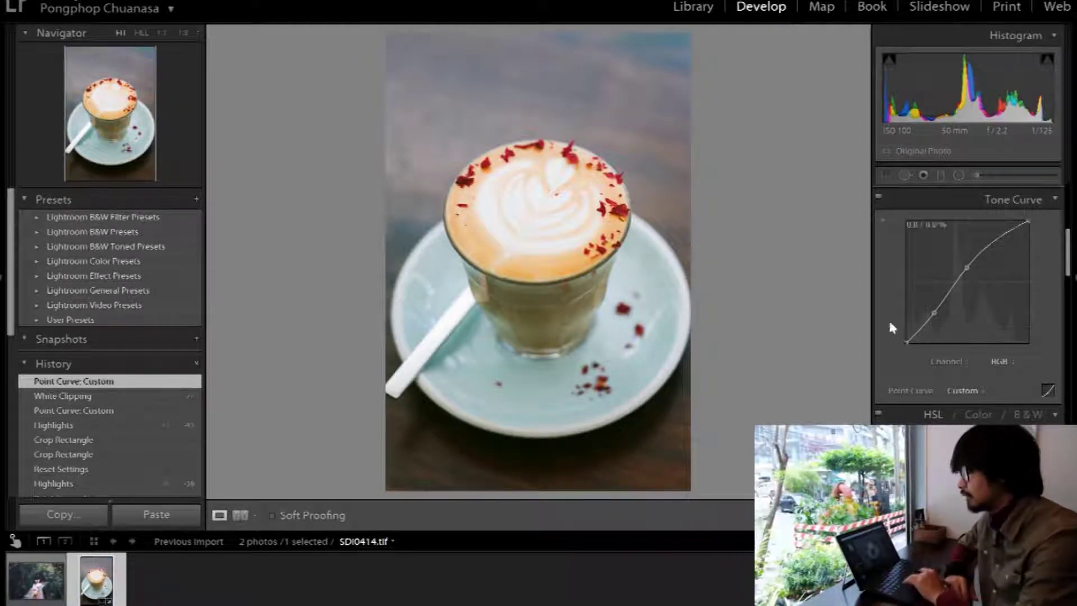
- Edit a copy with Lightroom adjustments in Adobe Photoshop CC 2017 from the thumbnail's menu
{"action": "right_click", "coordinate": [93, 578]}
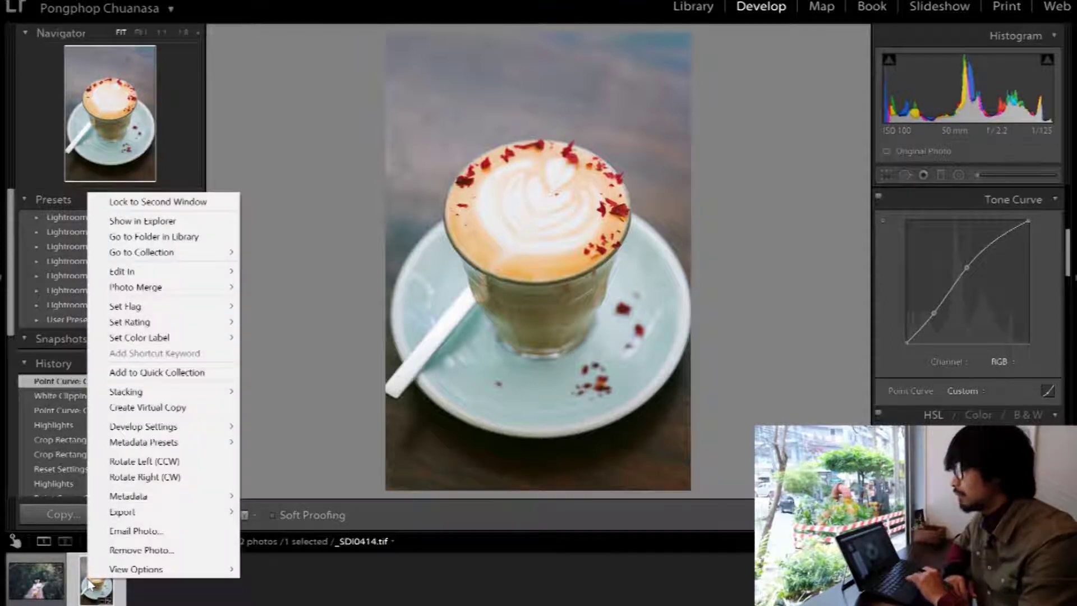
{"action": "mouse_move", "coordinate": [122, 271]}
{"action": "left_click", "coordinate": [273, 273]}
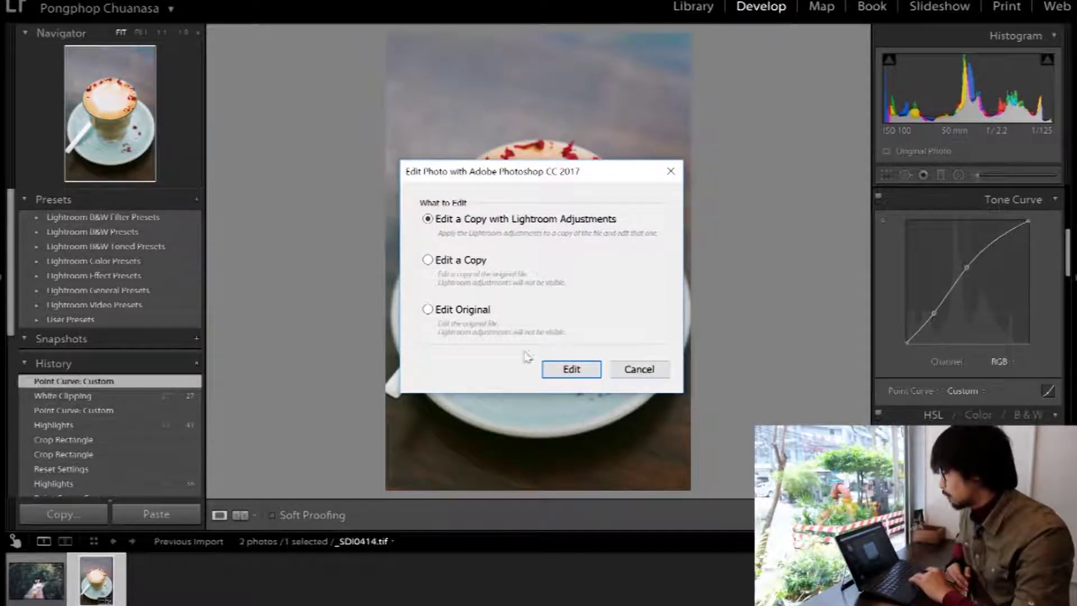
{"action": "left_click", "coordinate": [570, 370]}
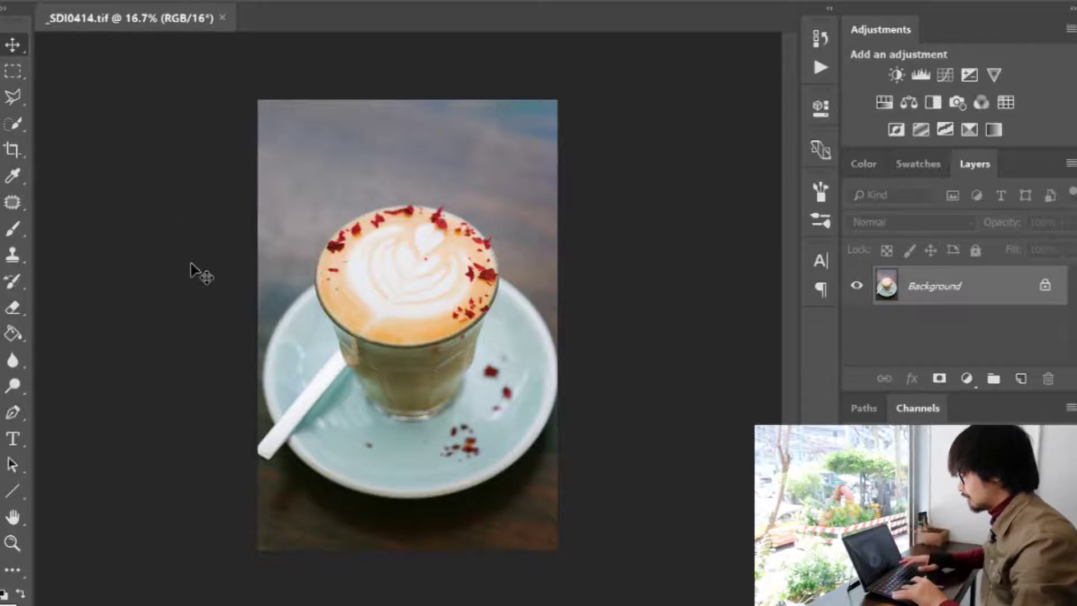
- Resize the image to 2048 pixels high in Image Size, then zoom in and out to check it
{"action": "key", "text": "ctrl+alt+i"}
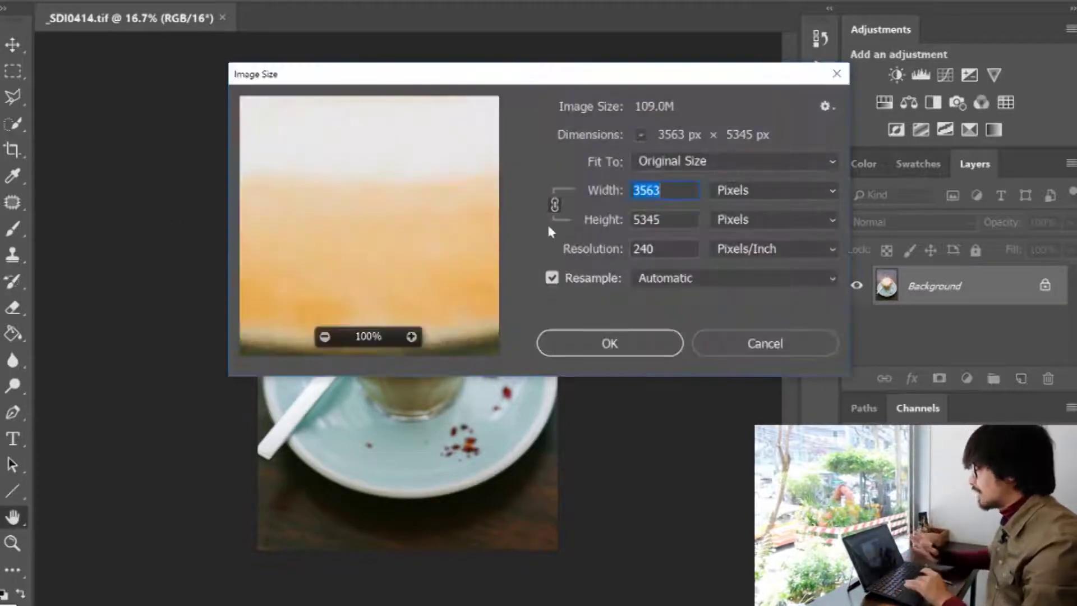
{"action": "left_click", "coordinate": [654, 220]}
{"action": "double_click", "coordinate": [654, 220]}
{"action": "type", "text": "204"}
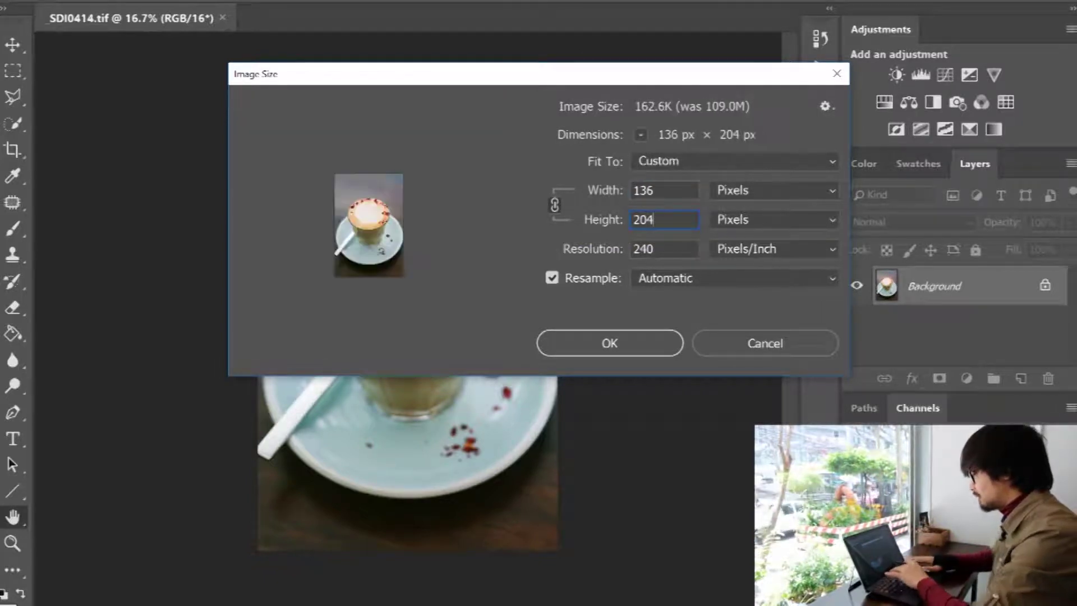
{"action": "type", "text": "8"}
{"action": "key", "text": "Return"}
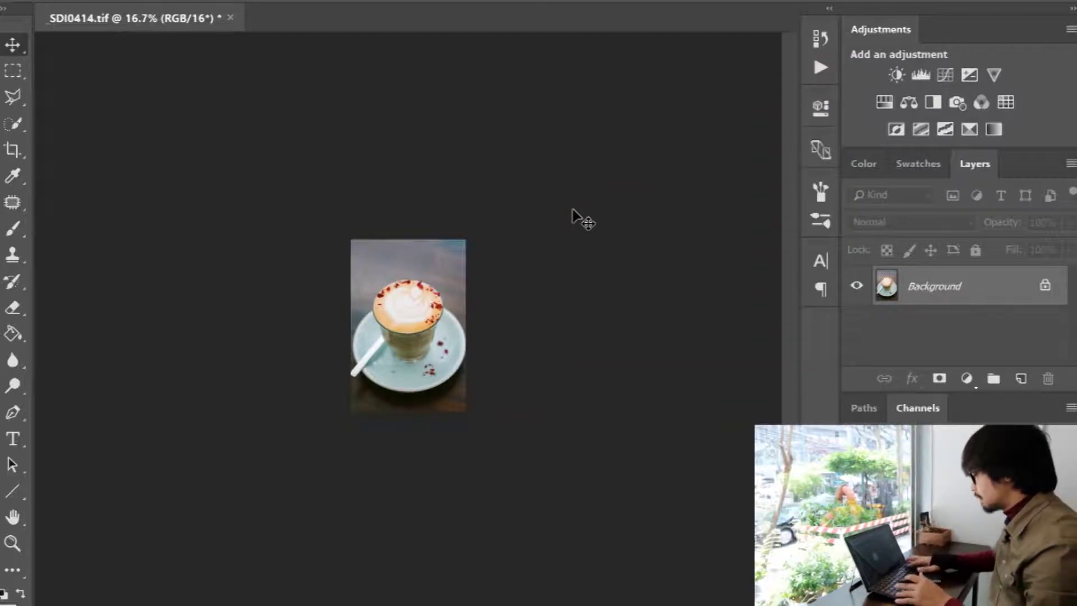
{"action": "key", "text": "ctrl+plus"}
{"action": "key", "text": "ctrl+plus"}
{"action": "key", "text": "ctrl+plus"}
{"action": "key", "text": "ctrl+plus"}
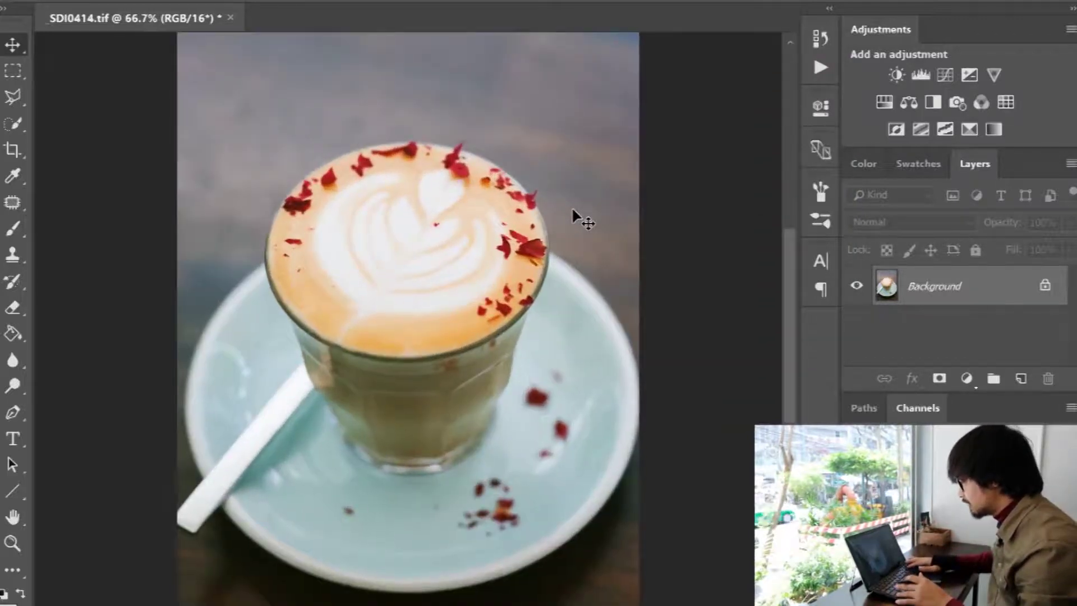
{"action": "key", "text": "ctrl+plus"}
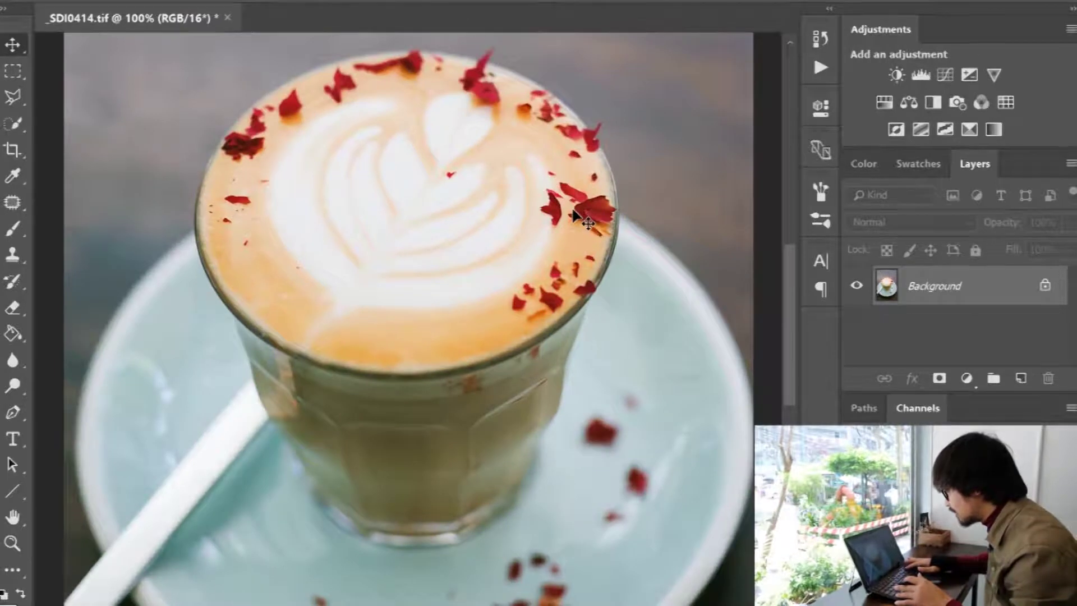
{"action": "key", "text": "ctrl+minus"}
{"action": "key", "text": "ctrl+minus"}
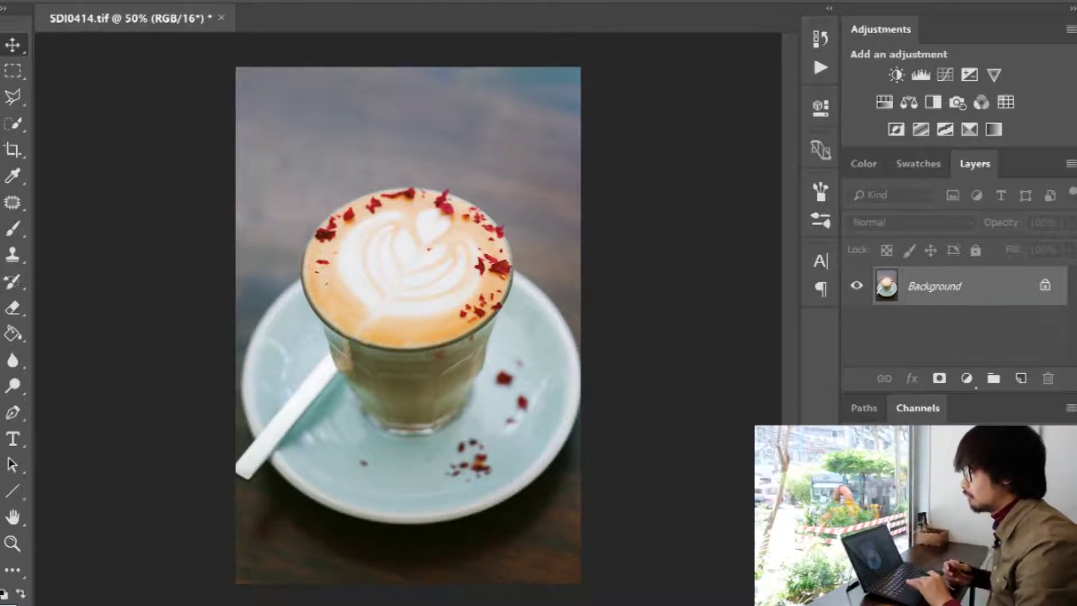
- Convert the photo's profile from ProPhoto RGB to sRGB IEC61966-2.1 via Edit > Convert to Profile
{"action": "key", "text": "alt+e"}
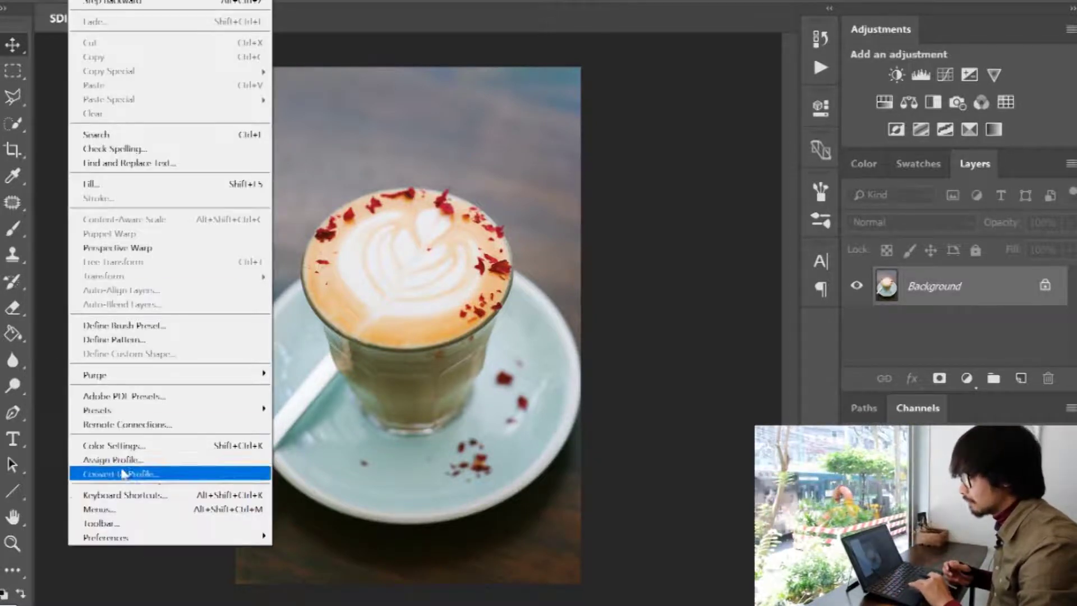
{"action": "left_click", "coordinate": [126, 473]}
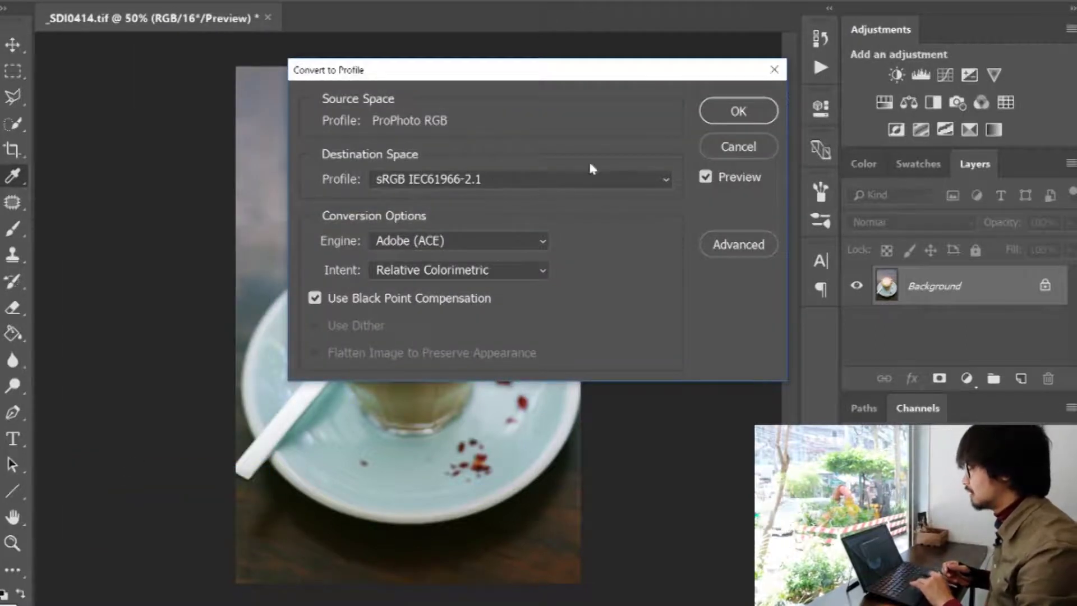
{"action": "left_click", "coordinate": [732, 115]}
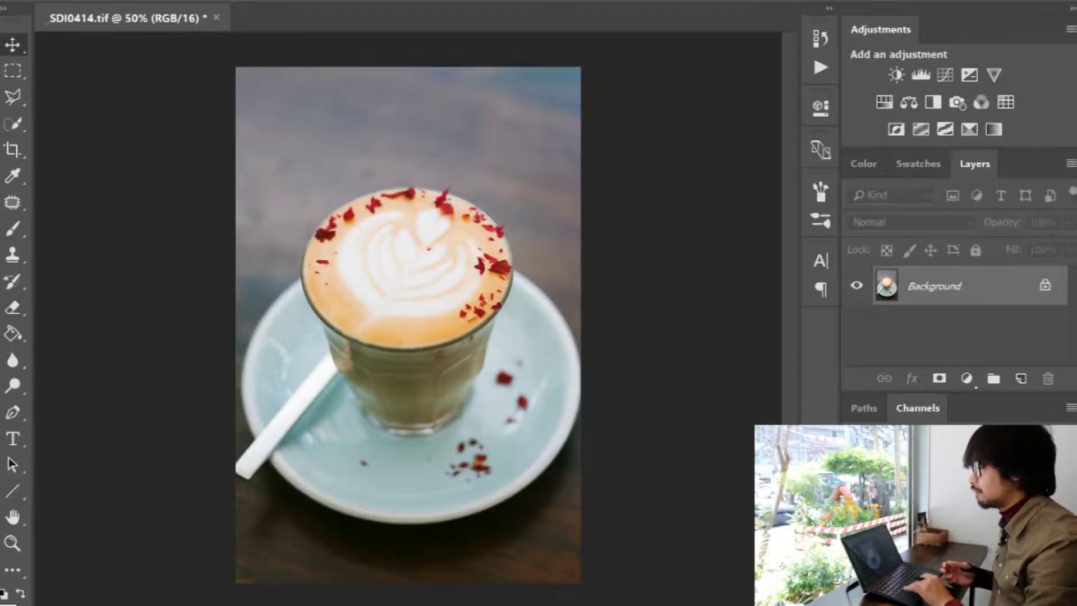
- Save As a JPEG named _SDI0414_fb at maximum Quality 12
{"action": "left_click", "coordinate": [45, 1]}
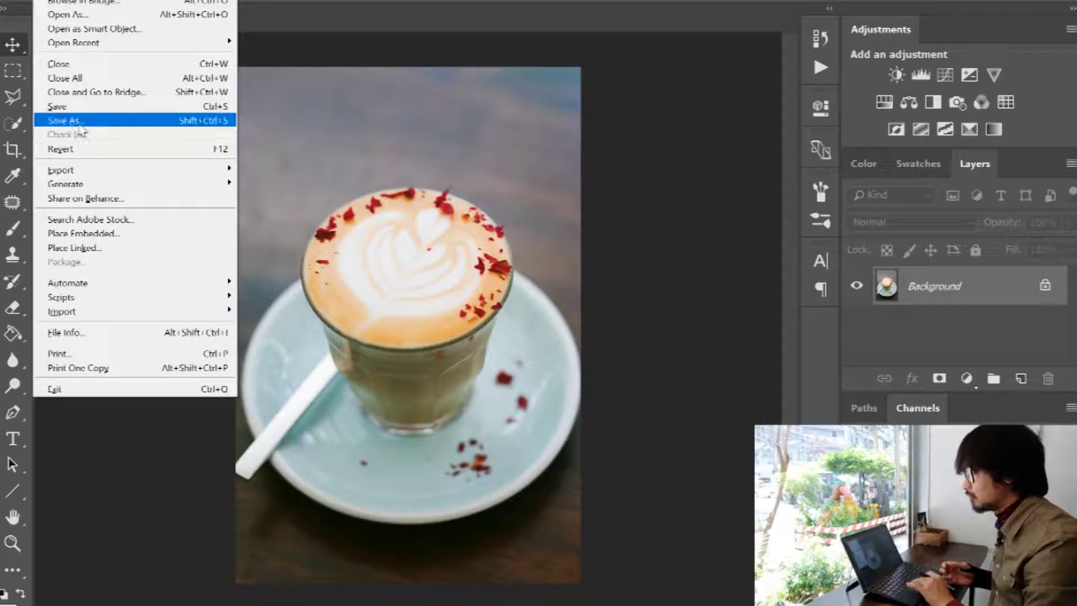
{"action": "left_click", "coordinate": [79, 122]}
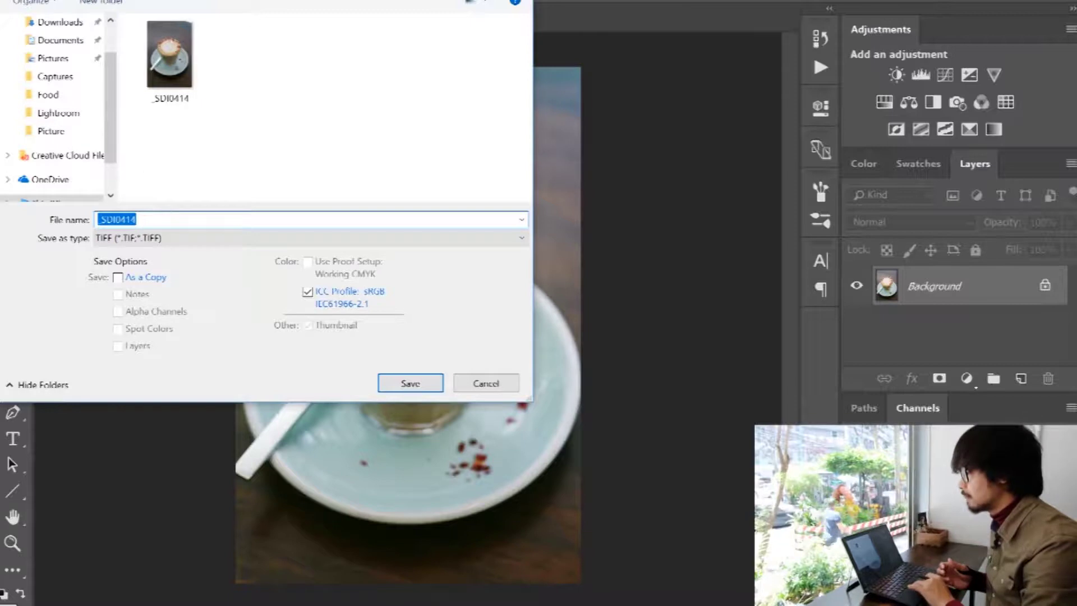
{"action": "left_click", "coordinate": [146, 245]}
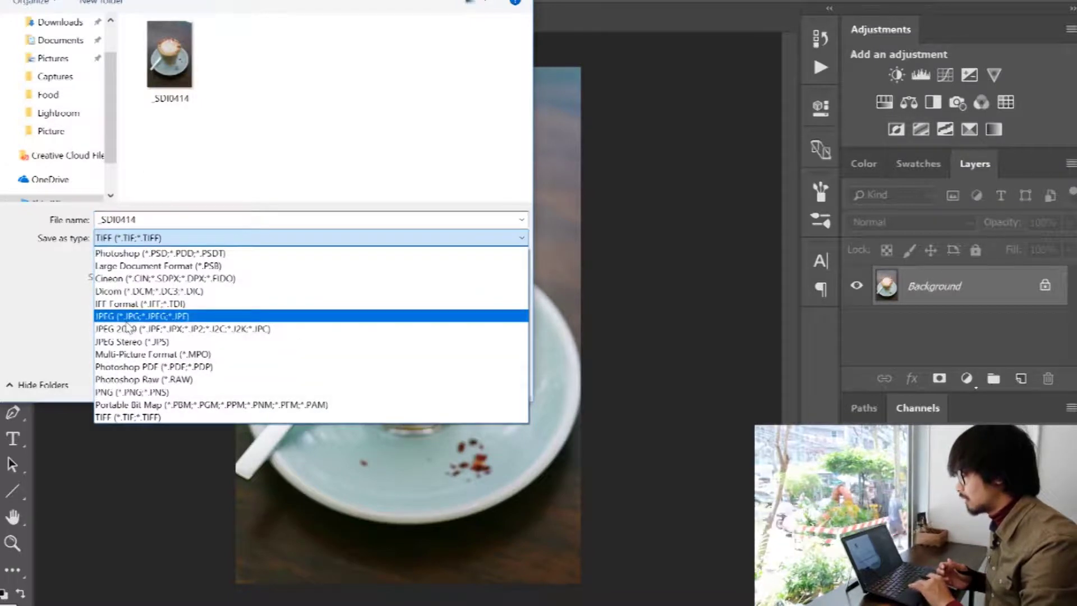
{"action": "left_click", "coordinate": [129, 317]}
{"action": "left_click", "coordinate": [147, 220]}
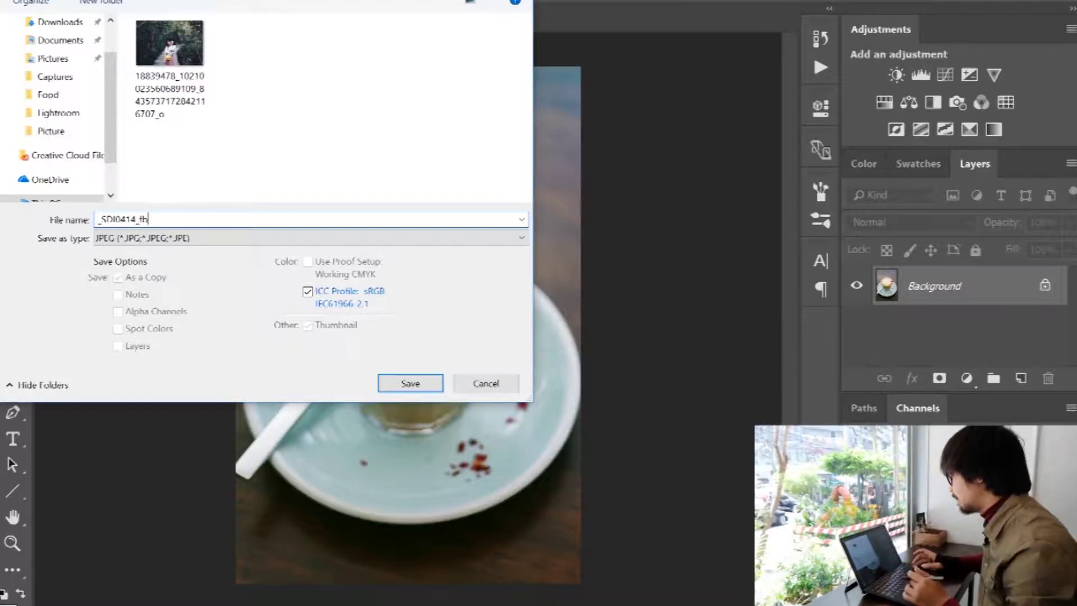
{"action": "key", "text": "Return"}
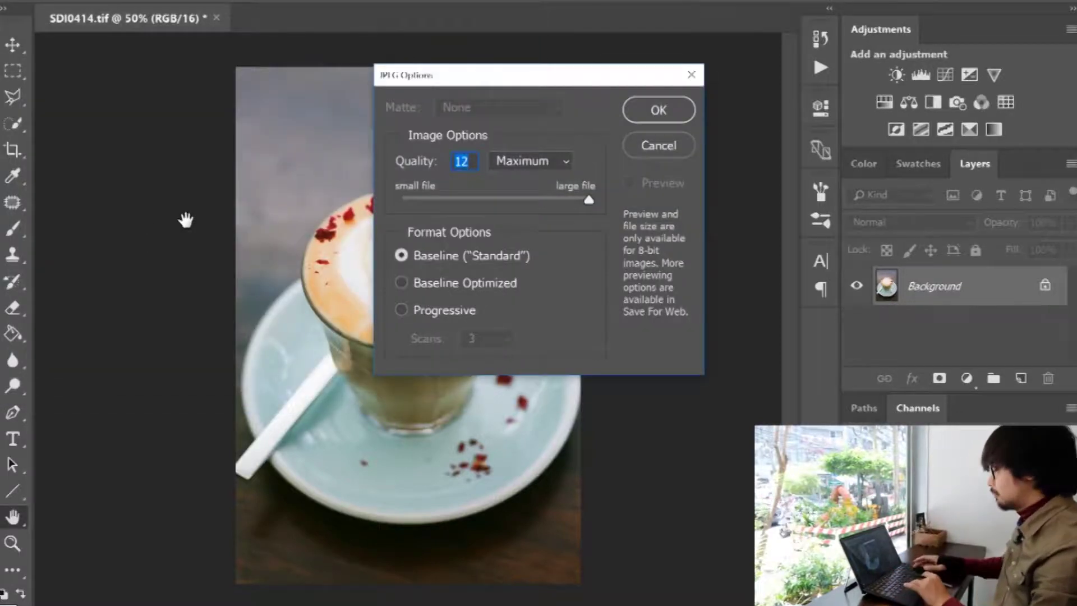
{"action": "key", "text": "Return"}
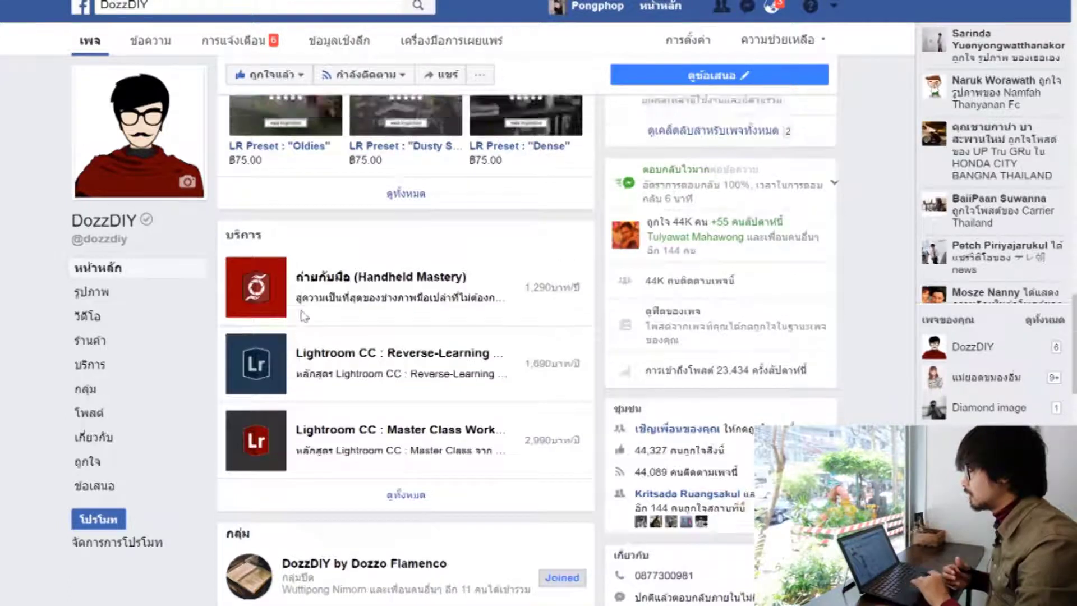
- Scroll to the top of the Facebook page, start a post, and attach _SDI0414_fb
{"action": "scroll", "coordinate": [303, 317], "scroll_direction": "up", "scroll_amount": 10}
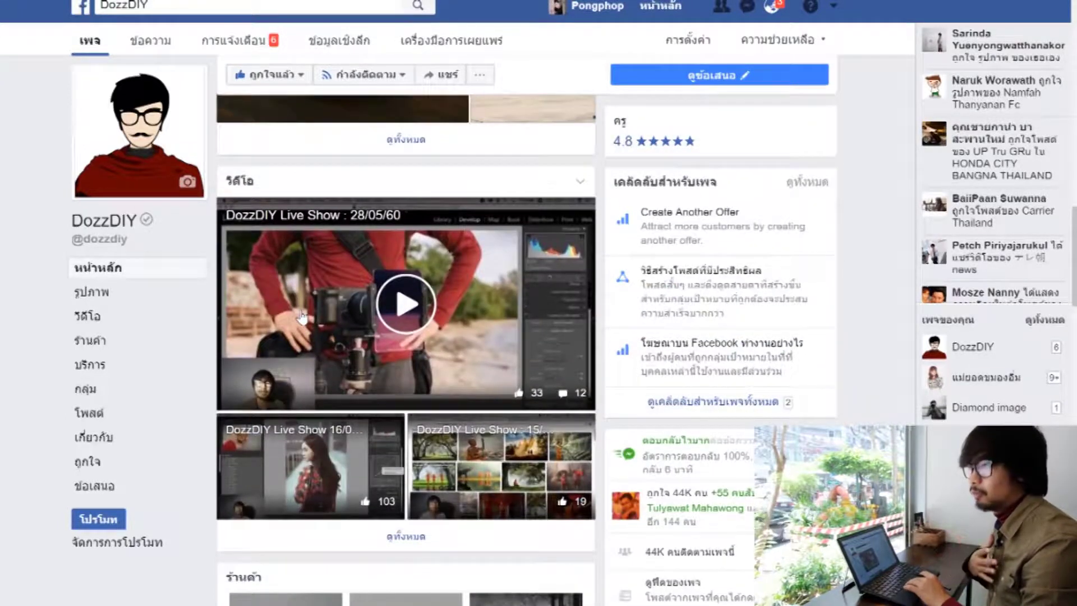
{"action": "scroll", "coordinate": [301, 317], "scroll_direction": "up", "scroll_amount": 5}
{"action": "scroll", "coordinate": [301, 317], "scroll_direction": "up", "scroll_amount": 5}
{"action": "scroll", "coordinate": [301, 317], "scroll_direction": "up", "scroll_amount": 5}
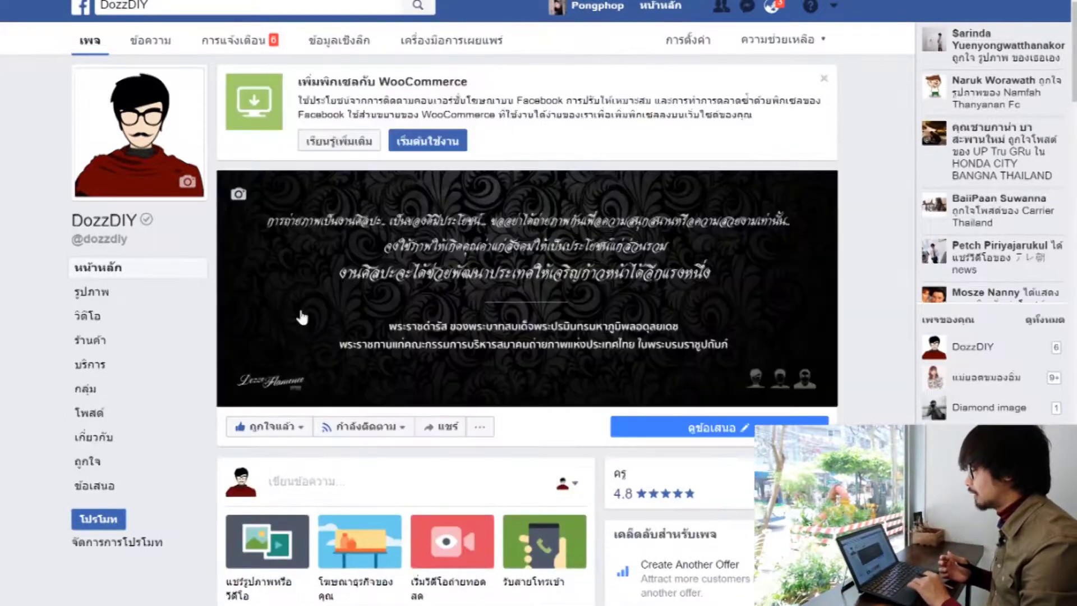
{"action": "left_click", "coordinate": [303, 481]}
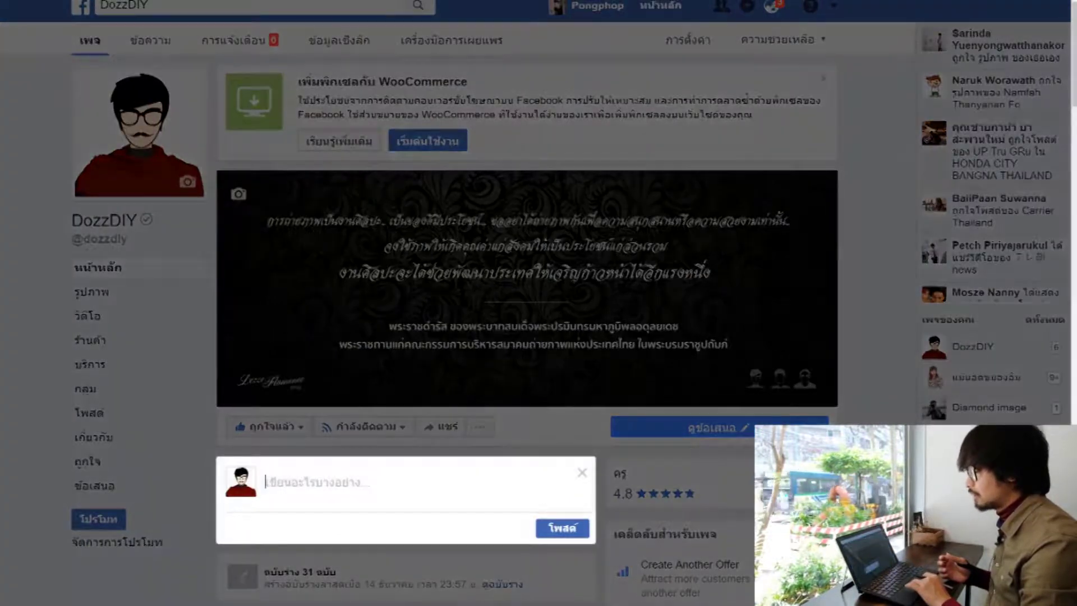
{"action": "left_click", "coordinate": [232, 524]}
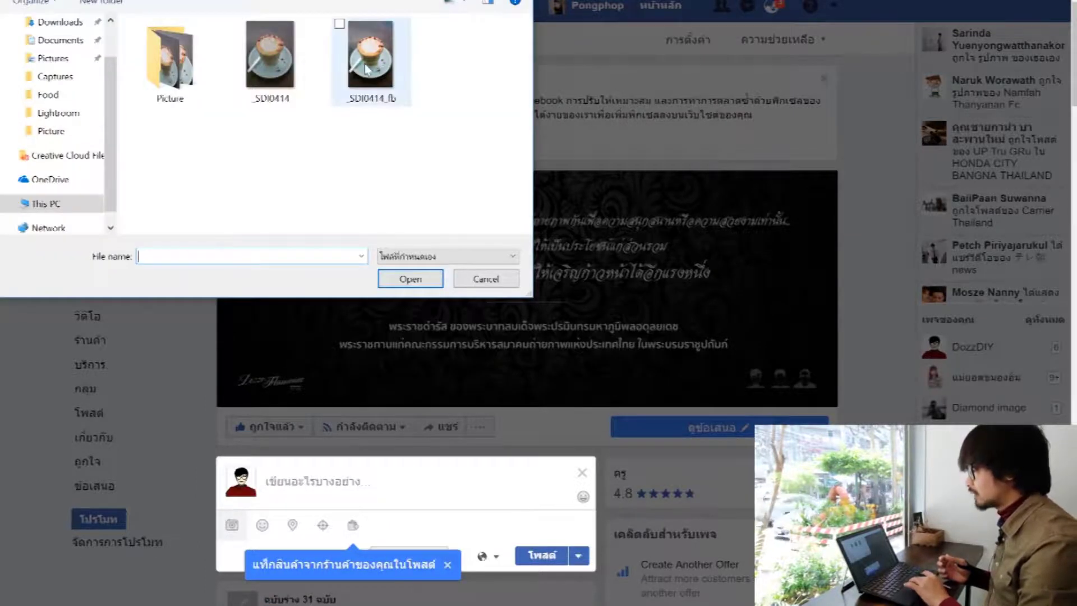
{"action": "left_click", "coordinate": [368, 66]}
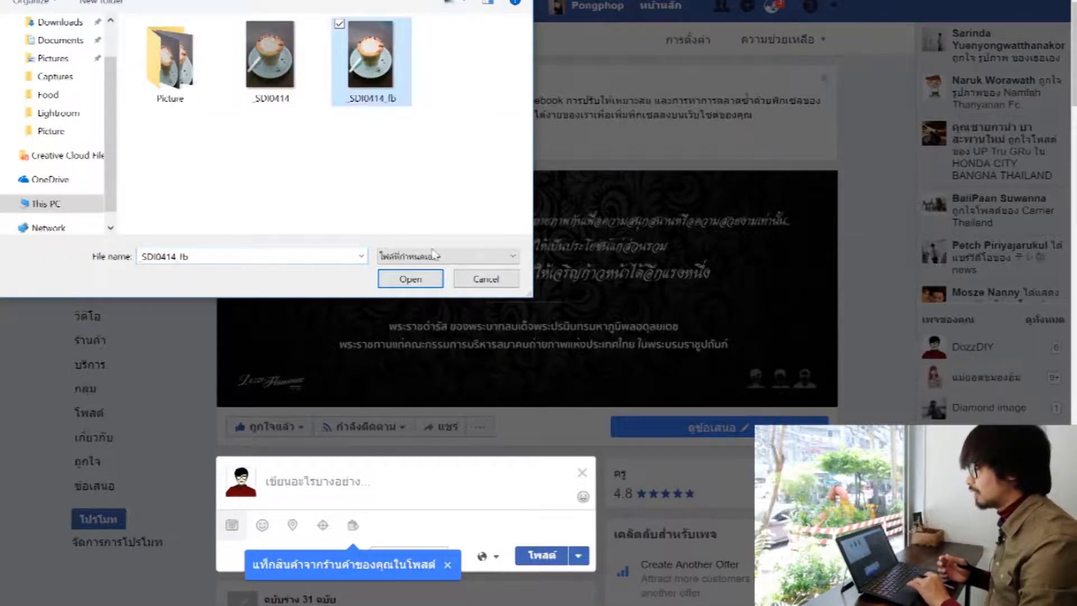
{"action": "left_click", "coordinate": [403, 281]}
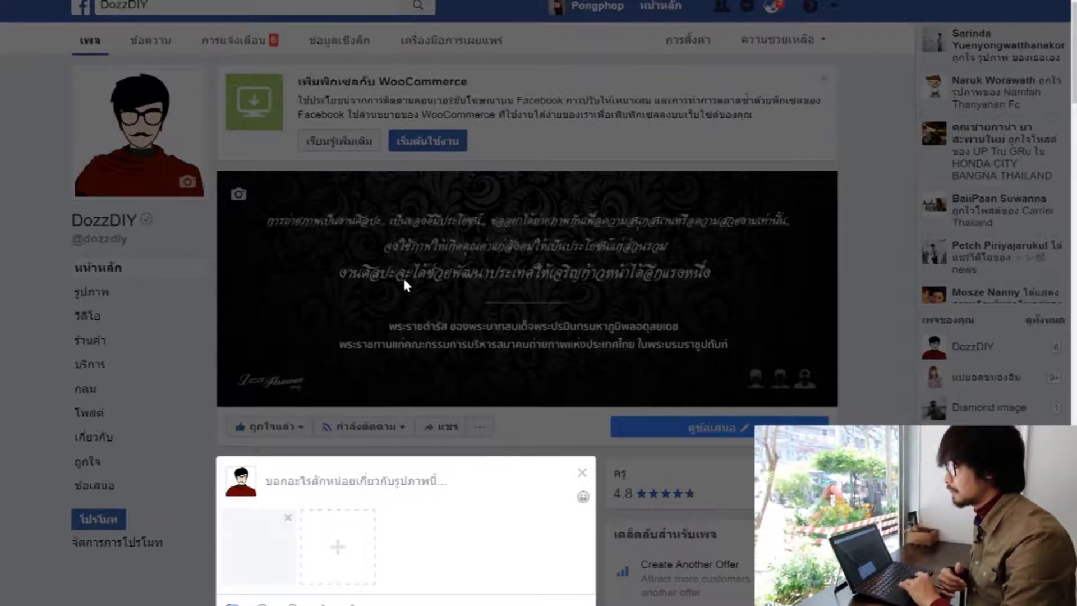
- Add a check-in to the post by searching 'cafe' for Cafeneighbor
{"action": "scroll", "coordinate": [403, 280], "scroll_direction": "down", "scroll_amount": 3}
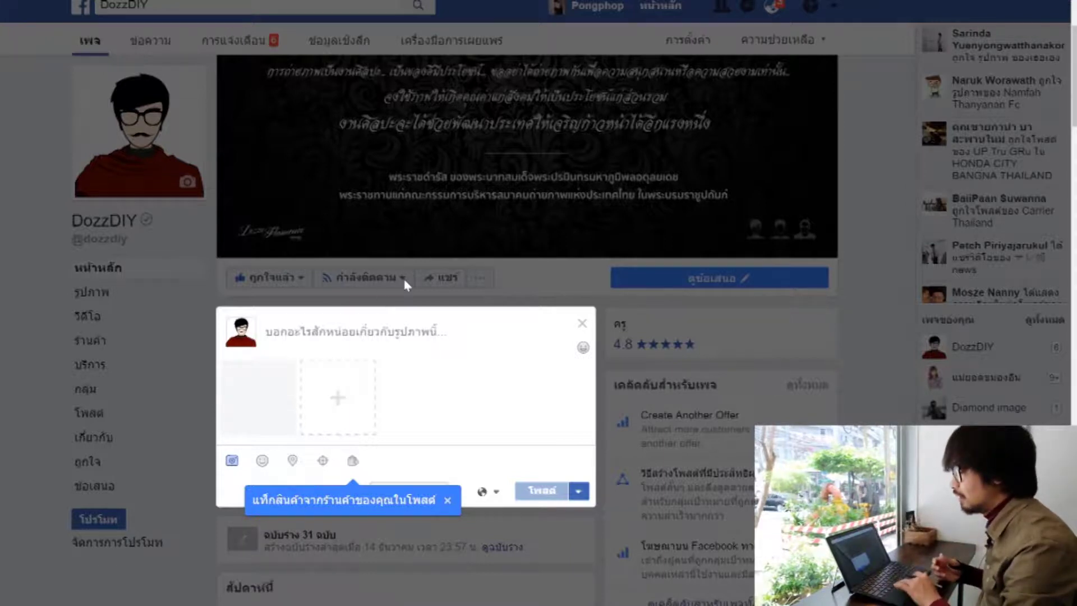
{"action": "left_click", "coordinate": [292, 461]}
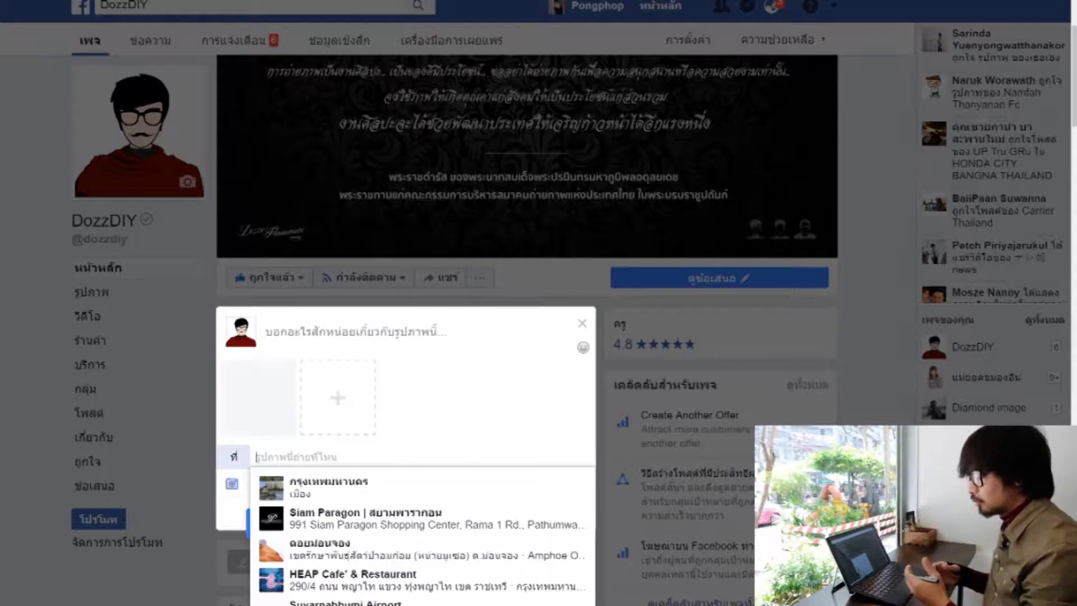
{"action": "type", "text": "cafe"}
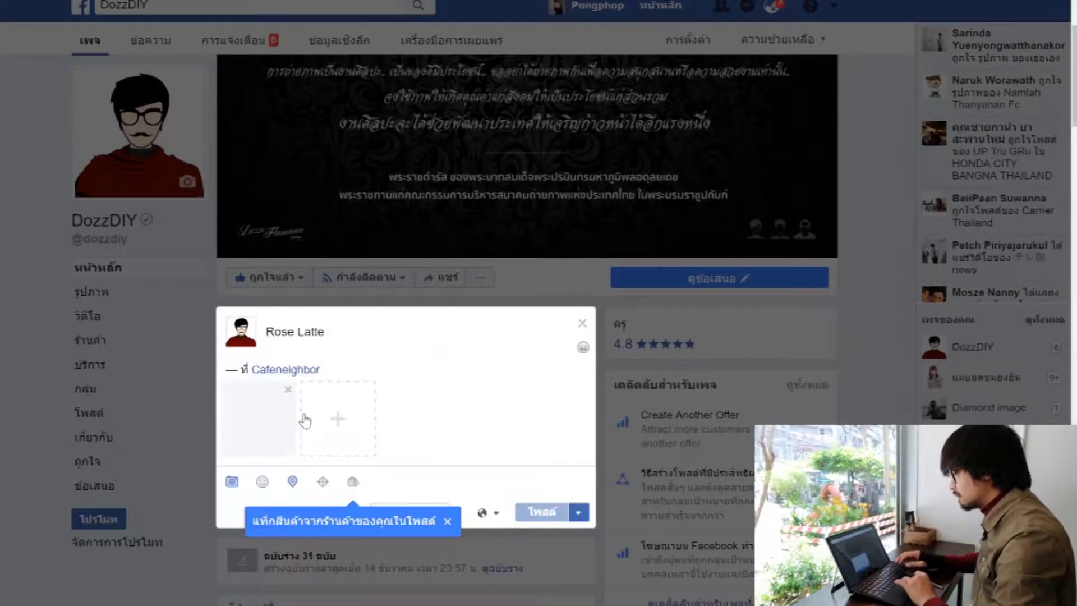
- Re-attach _SDI0414_fb, remove the stuck duplicate upload, and publish the Rose Latte post
{"action": "left_click", "coordinate": [321, 426]}
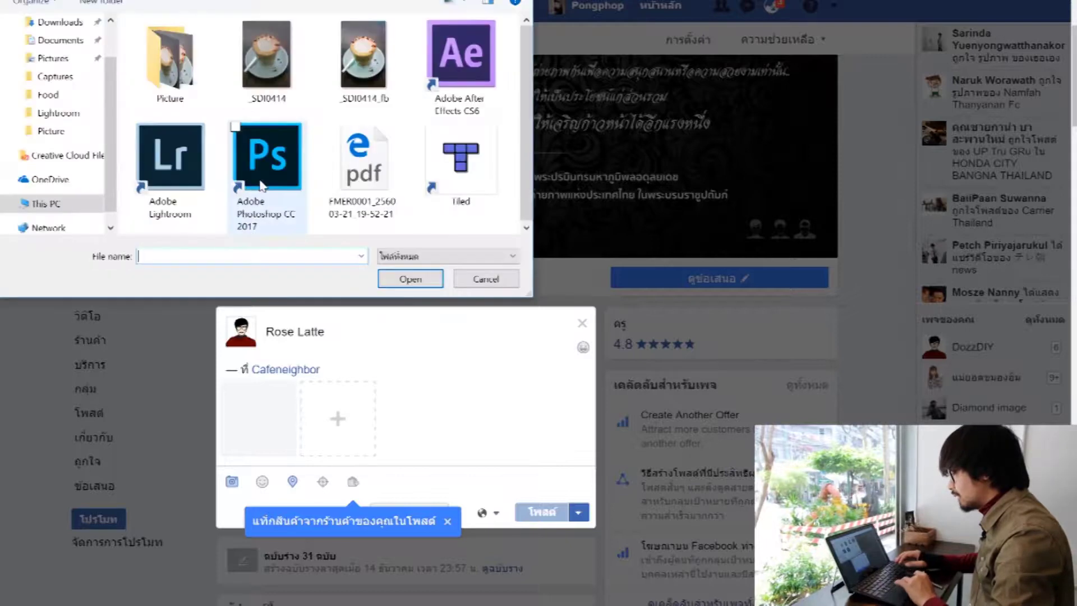
{"action": "double_click", "coordinate": [363, 78]}
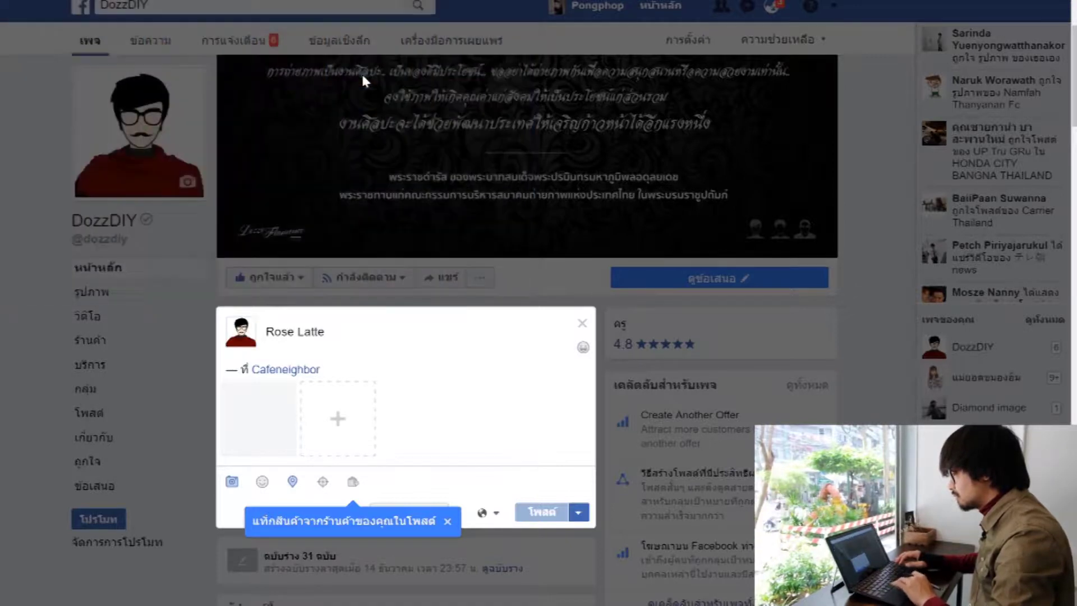
{"action": "left_click", "coordinate": [287, 390]}
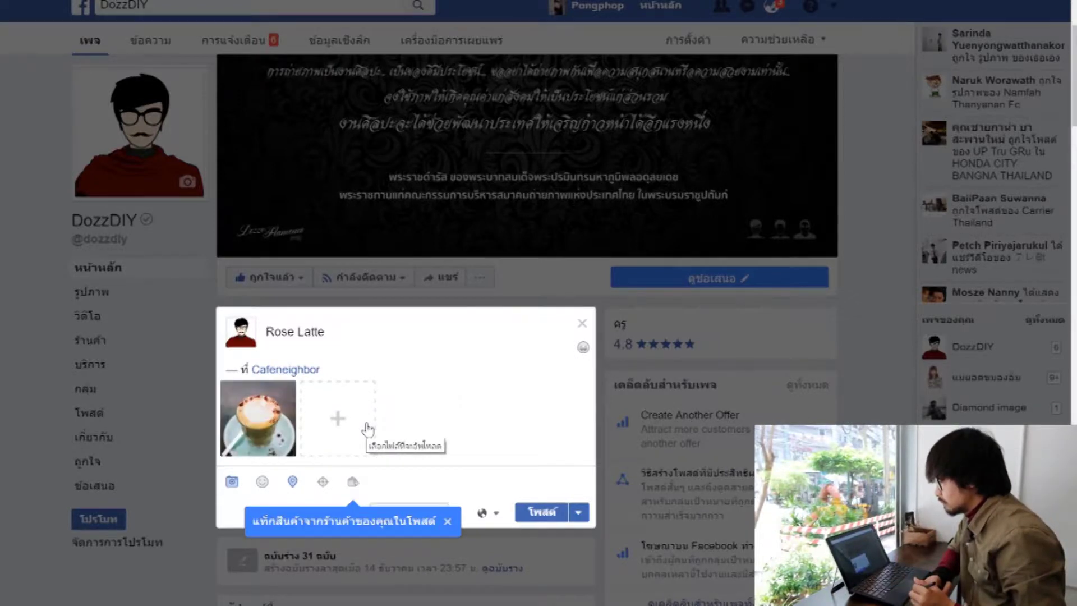
{"action": "left_click", "coordinate": [528, 513]}
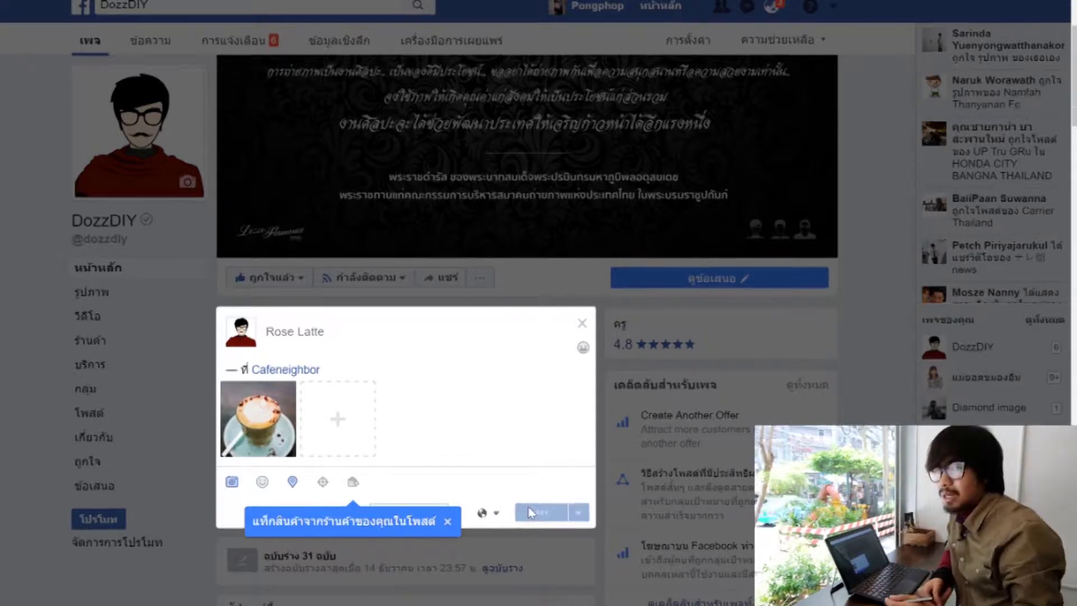
{"action": "scroll", "coordinate": [528, 514], "scroll_direction": "down", "scroll_amount": 10}
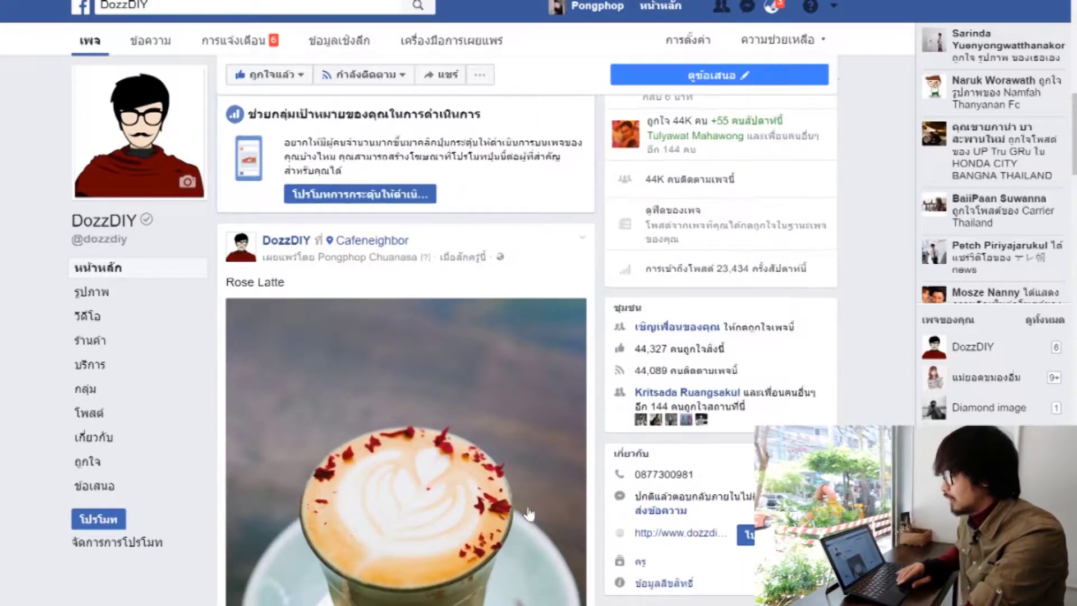
{"action": "scroll", "coordinate": [528, 514], "scroll_direction": "down", "scroll_amount": 1}
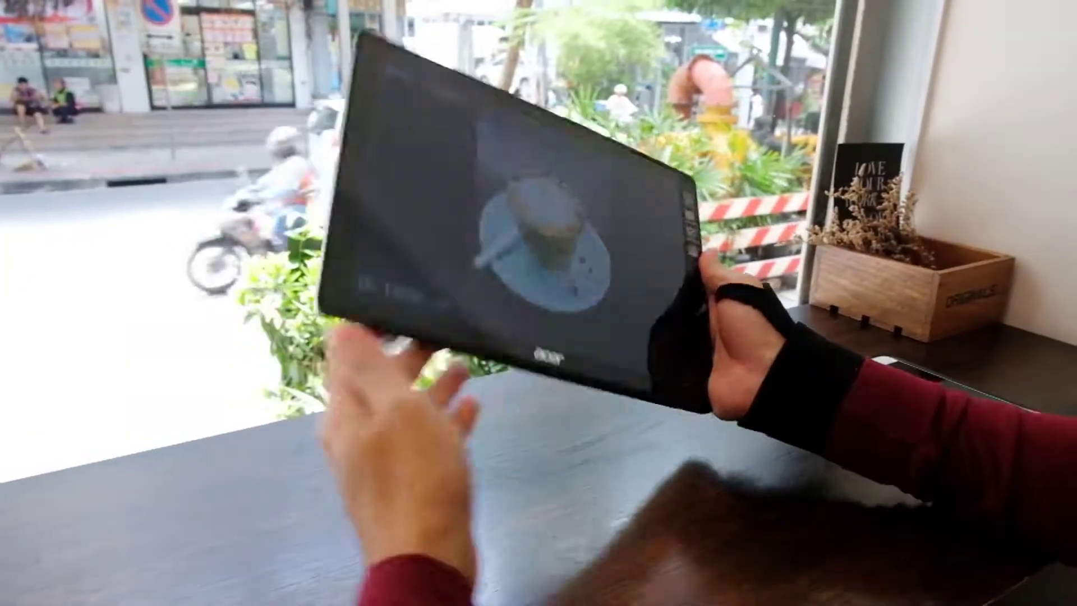